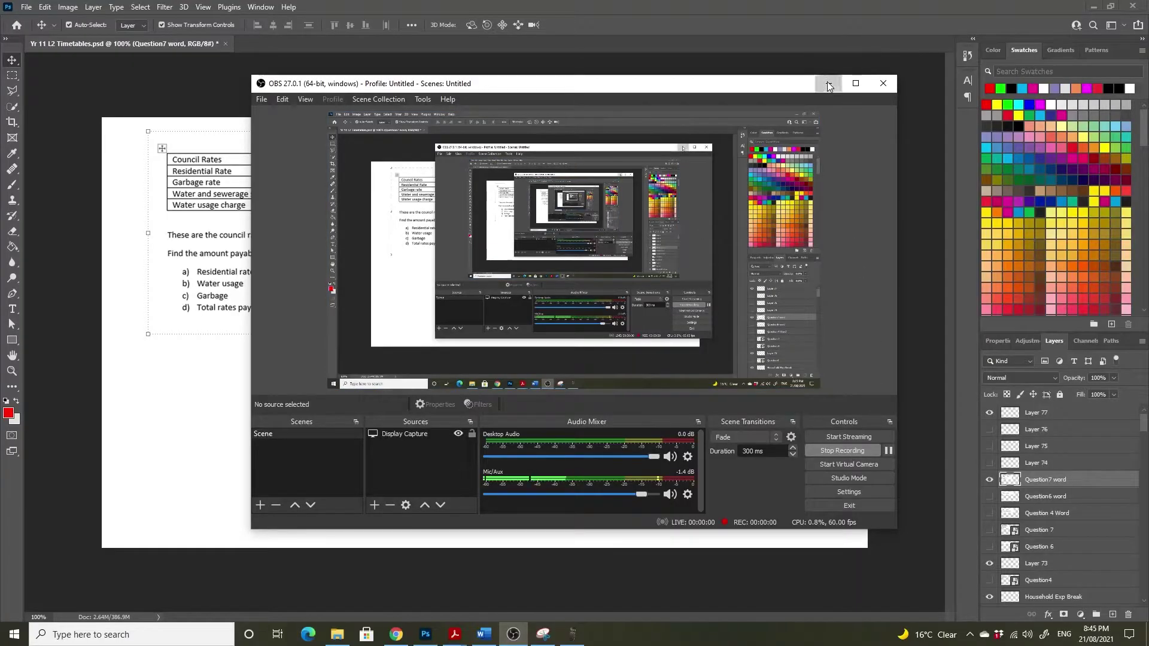
# Minimise the OBS Studio window to reveal the Photoshop council-rates worksheet.
pyautogui.click(828, 83)
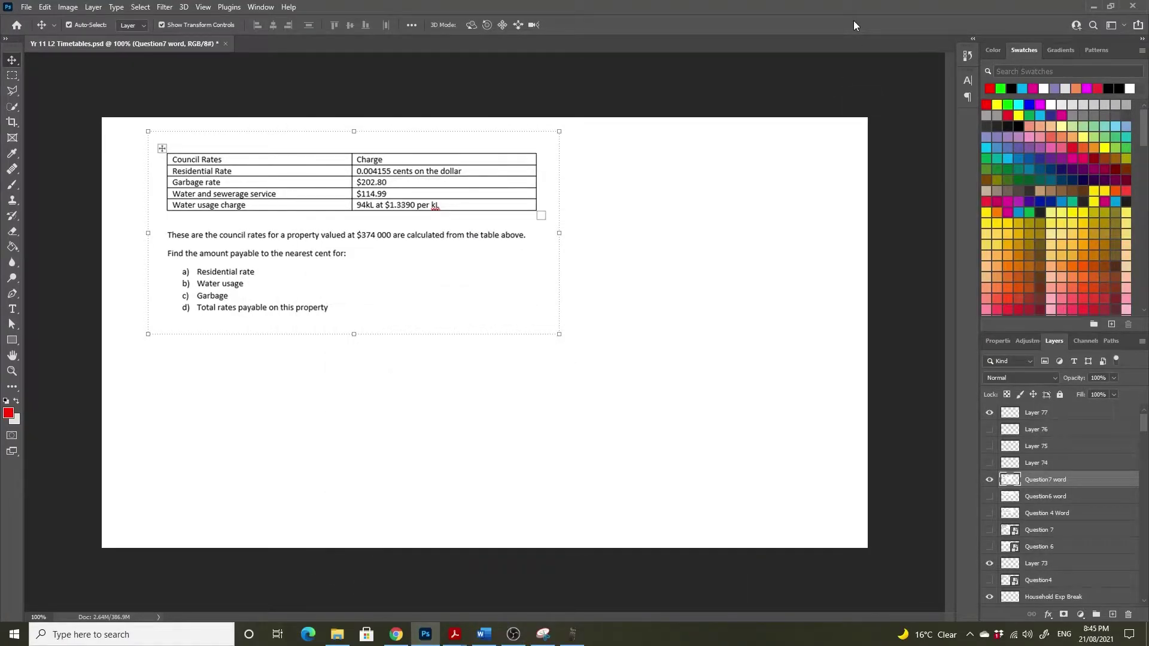
# Deselect the Question7 layer, pick the Brush tool, and make Layer 77 the drawing layer.
pyautogui.click(619, 381)
pyautogui.click(12, 184)
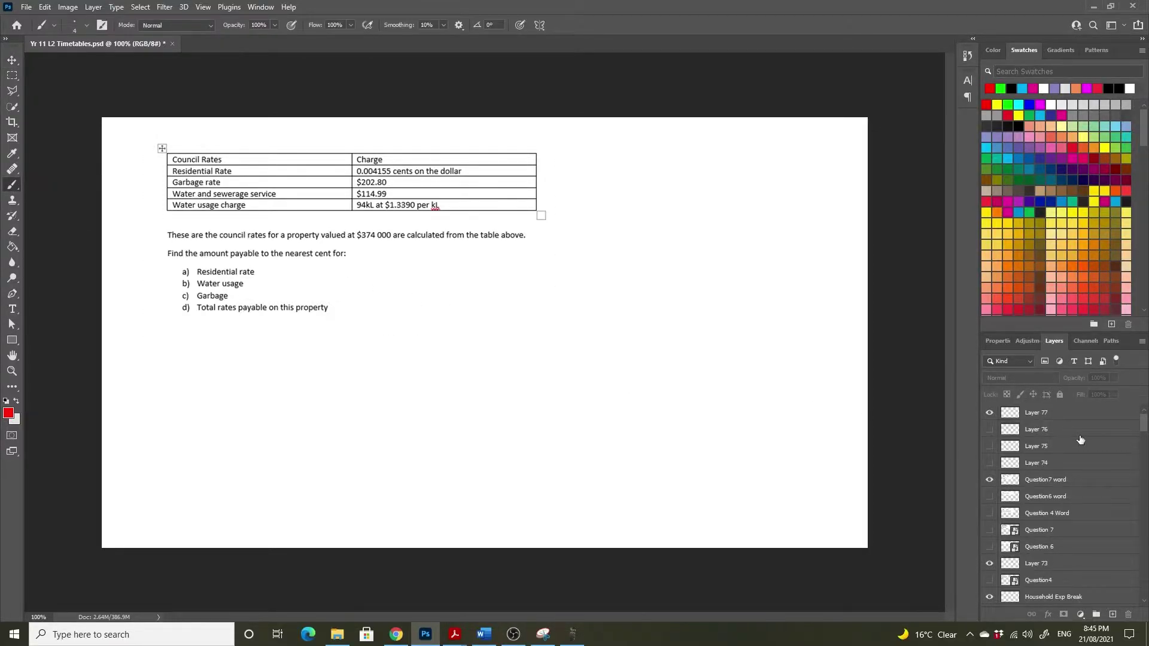
pyautogui.click(1040, 415)
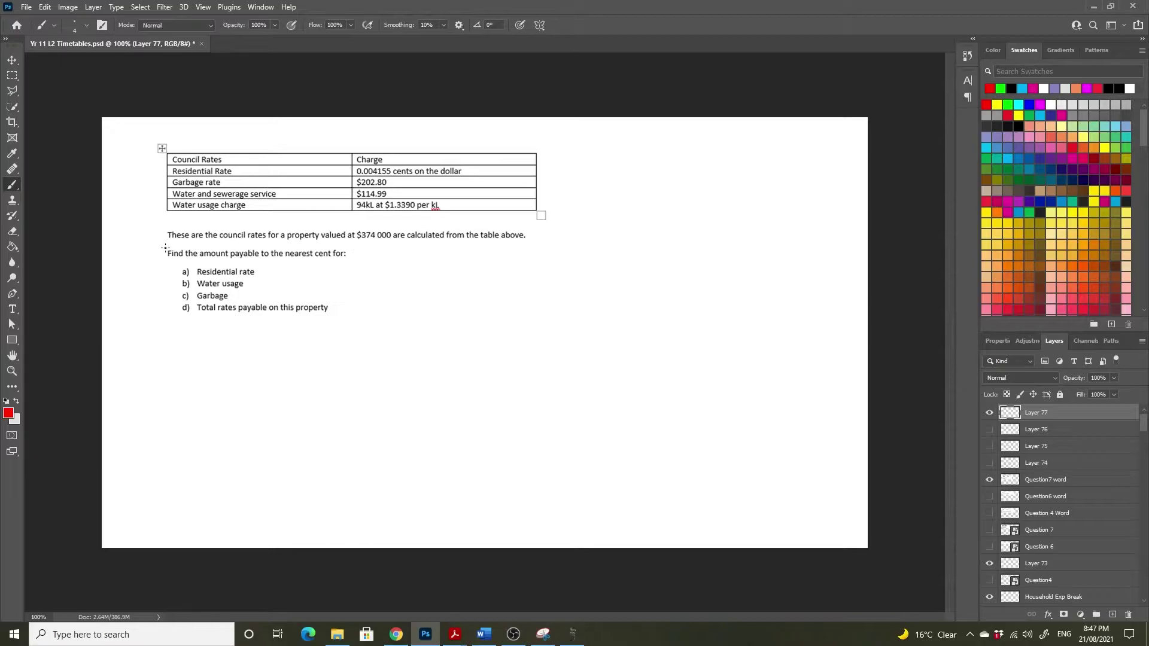
# Underline the property-value sentence in red and underline $374 000 a second time.
pyautogui.moveTo(158, 243)
pyautogui.mouseDown()
pyautogui.moveTo(452, 254)
pyautogui.moveTo(526, 243)
pyautogui.mouseUp()
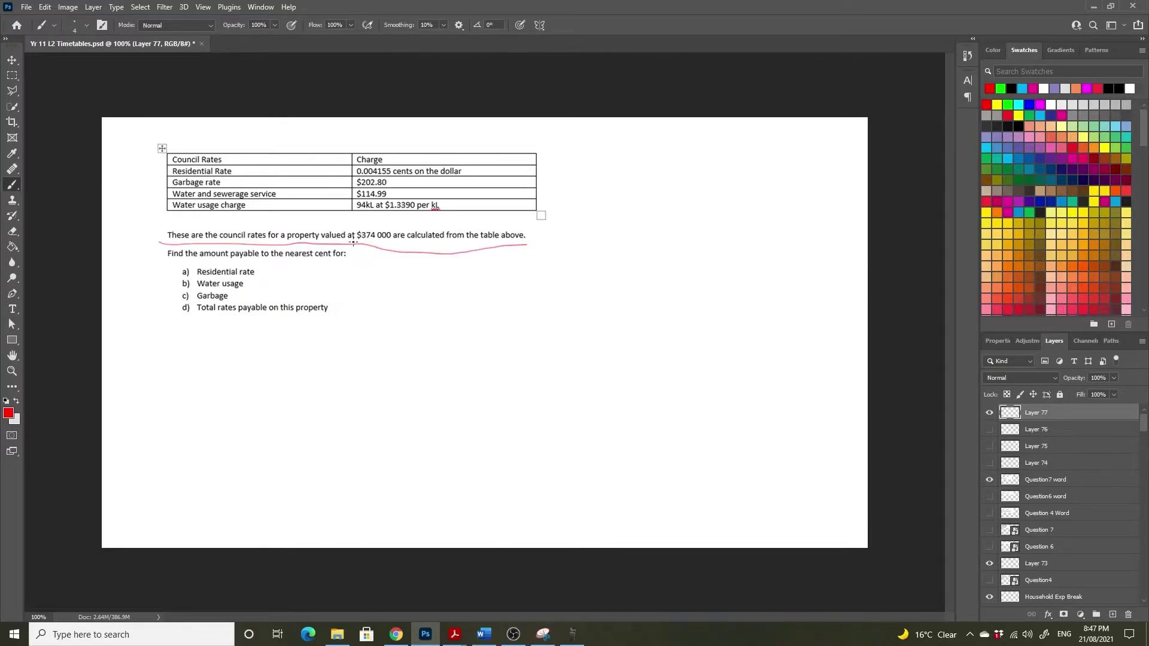
pyautogui.moveTo(357, 242)
pyautogui.mouseDown()
pyautogui.moveTo(392, 243)
pyautogui.moveTo(360, 242)
pyautogui.moveTo(381, 242)
pyautogui.mouseUp()
# Handwrite 'd) $374000 × 0.004155 ¢/$ =' in red below the question list.
pyautogui.moveTo(184, 337); pyautogui.dragTo(185, 344)
pyautogui.moveTo(185, 328); pyautogui.dragTo(182, 354)
pyautogui.moveTo(208, 331)
pyautogui.mouseDown()
pyautogui.moveTo(219, 345)
pyautogui.moveTo(207, 348)
pyautogui.moveTo(229, 347)
pyautogui.mouseUp()
pyautogui.moveTo(246, 329)
pyautogui.mouseDown()
pyautogui.moveTo(248, 347)
pyautogui.moveTo(267, 344)
pyautogui.moveTo(263, 330)
pyautogui.moveTo(304, 330)
pyautogui.moveTo(354, 348)
pyautogui.moveTo(390, 330)
pyautogui.moveTo(419, 344)
pyautogui.moveTo(425, 331)
pyautogui.mouseUp()
pyautogui.moveTo(440, 330)
pyautogui.mouseDown()
pyautogui.moveTo(457, 347)
pyautogui.moveTo(473, 331)
pyautogui.mouseUp()
pyautogui.moveTo(473, 331); pyautogui.dragTo(470, 347)
pyautogui.moveTo(496, 331); pyautogui.dragTo(487, 347)
pyautogui.moveTo(520, 339)
pyautogui.mouseDown()
pyautogui.moveTo(513, 350)
pyautogui.moveTo(554, 354)
pyautogui.mouseUp()
pyautogui.moveTo(204, 333); pyautogui.dragTo(197, 359)
pyautogui.moveTo(604, 338); pyautogui.dragTo(617, 336)
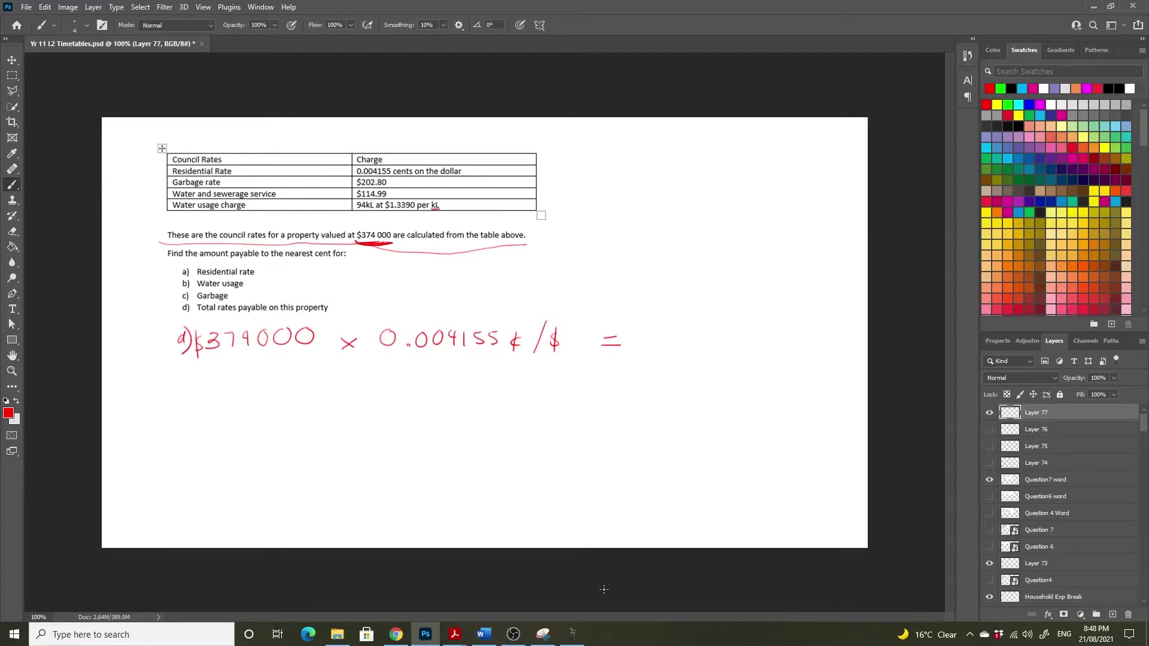
# Enter 374000 on the SHARP EL-W506T calculator.
pyautogui.click(573, 635)
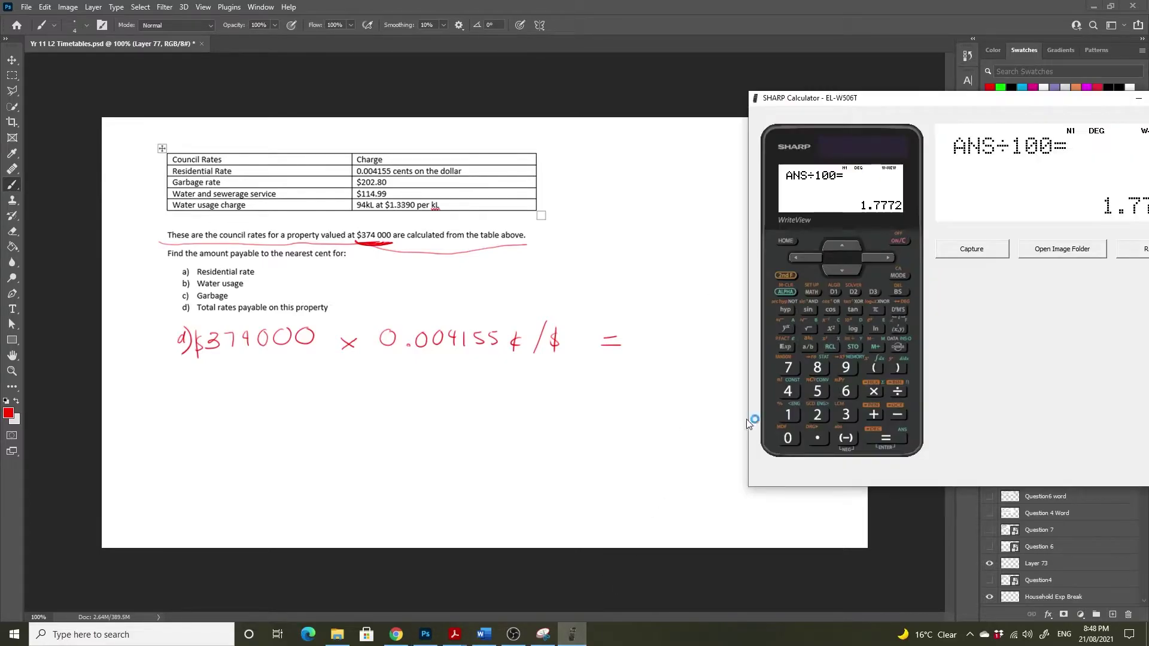
pyautogui.click(845, 415)
pyautogui.click(789, 367)
pyautogui.click(789, 392)
pyautogui.click(787, 436)
pyautogui.click(786, 436)
pyautogui.click(787, 435)
# Multiply it by 0.004155 and show the result as the decimal 1553.97.
pyautogui.click(873, 391)
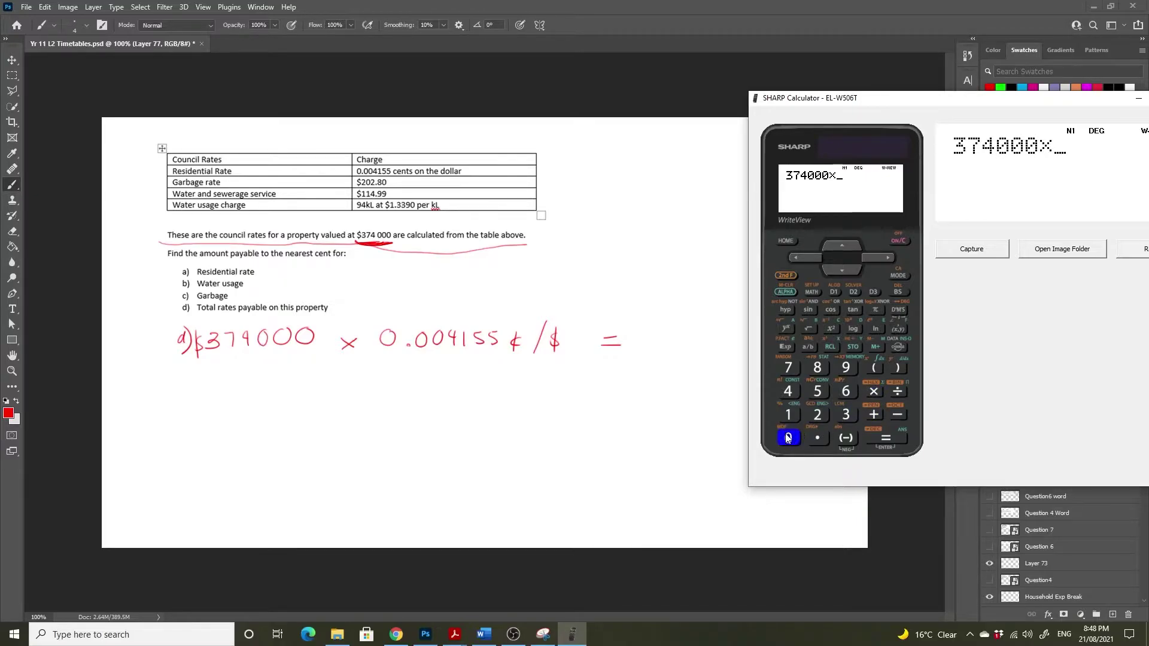
pyautogui.click(788, 438)
pyautogui.press('.')
pyautogui.click(788, 439)
pyautogui.click(788, 439)
pyautogui.click(788, 393)
pyautogui.click(818, 391)
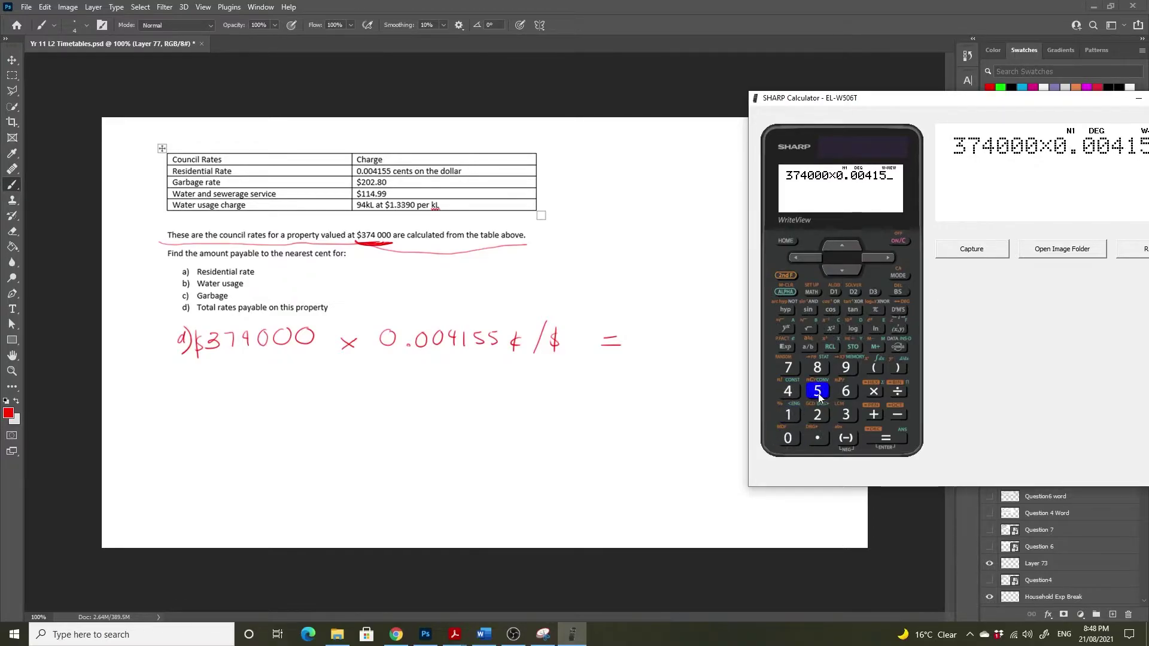
pyautogui.click(817, 394)
pyautogui.click(888, 437)
pyautogui.click(899, 348)
# Write 1553.97¢ in red after the d) line's equals sign.
pyautogui.click(644, 336)
pyautogui.moveTo(638, 325)
pyautogui.mouseDown()
pyautogui.moveTo(638, 346)
pyautogui.moveTo(662, 327)
pyautogui.moveTo(655, 344)
pyautogui.moveTo(678, 327)
pyautogui.moveTo(672, 344)
pyautogui.moveTo(694, 336)
pyautogui.moveTo(685, 346)
pyautogui.moveTo(754, 346)
pyautogui.moveTo(748, 354)
pyautogui.mouseUp()
pyautogui.click(706, 343)
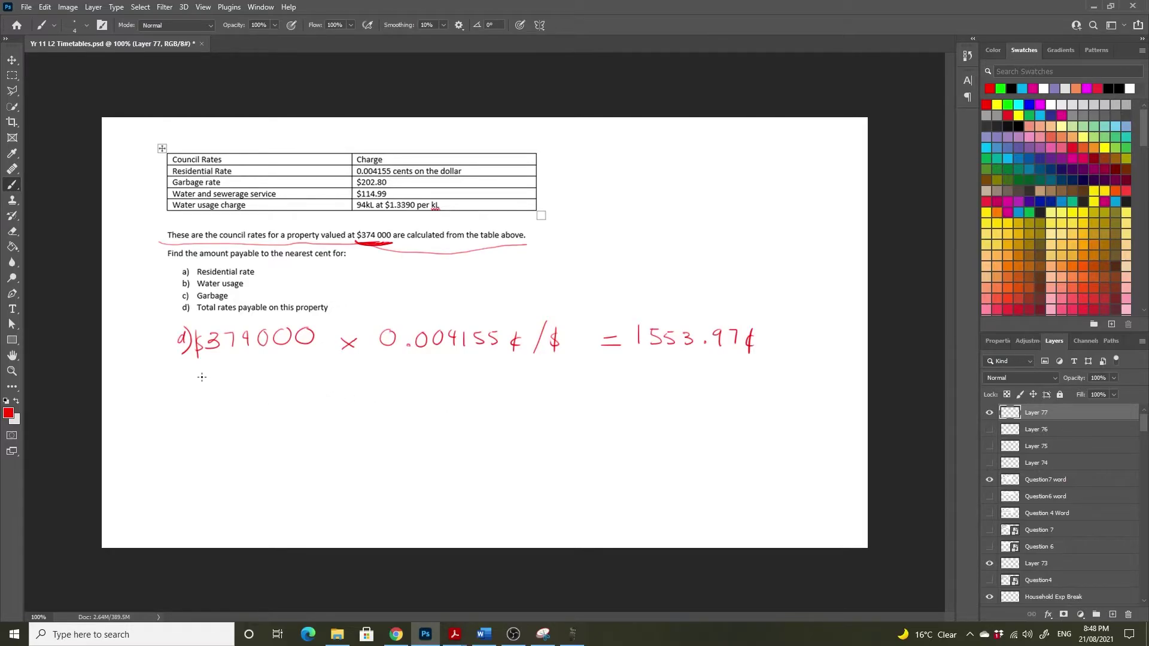
# Handwrite '1553.97 ÷ 100 =' in red on a new line under the d) working.
pyautogui.moveTo(202, 377)
pyautogui.mouseDown()
pyautogui.moveTo(201, 390)
pyautogui.moveTo(238, 390)
pyautogui.mouseUp()
pyautogui.moveTo(236, 377)
pyautogui.mouseDown()
pyautogui.moveTo(259, 383)
pyautogui.moveTo(252, 390)
pyautogui.moveTo(302, 390)
pyautogui.moveTo(358, 389)
pyautogui.moveTo(371, 377)
pyautogui.mouseUp()
pyautogui.click(272, 387)
pyautogui.click(337, 390)
pyautogui.moveTo(392, 375); pyautogui.dragTo(424, 382)
pyautogui.moveTo(413, 389); pyautogui.dragTo(426, 390)
# Divide the previous answer by 100 on the calculator, giving 15.5397.
pyautogui.click(577, 632)
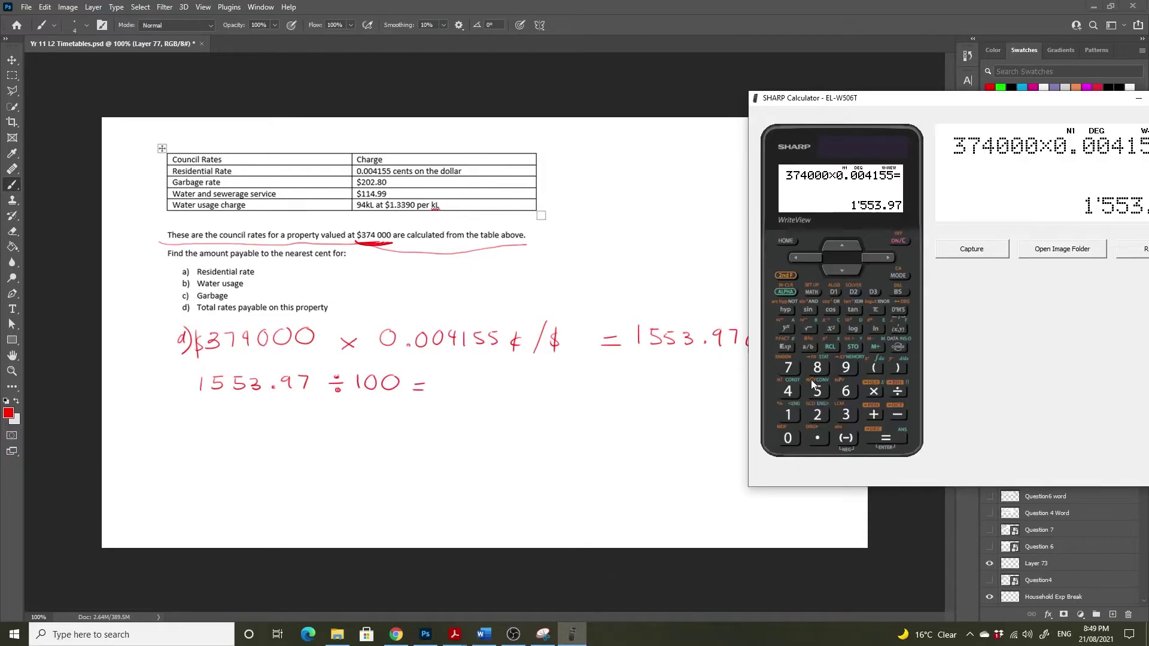
pyautogui.click(898, 392)
pyautogui.click(788, 415)
pyautogui.click(784, 442)
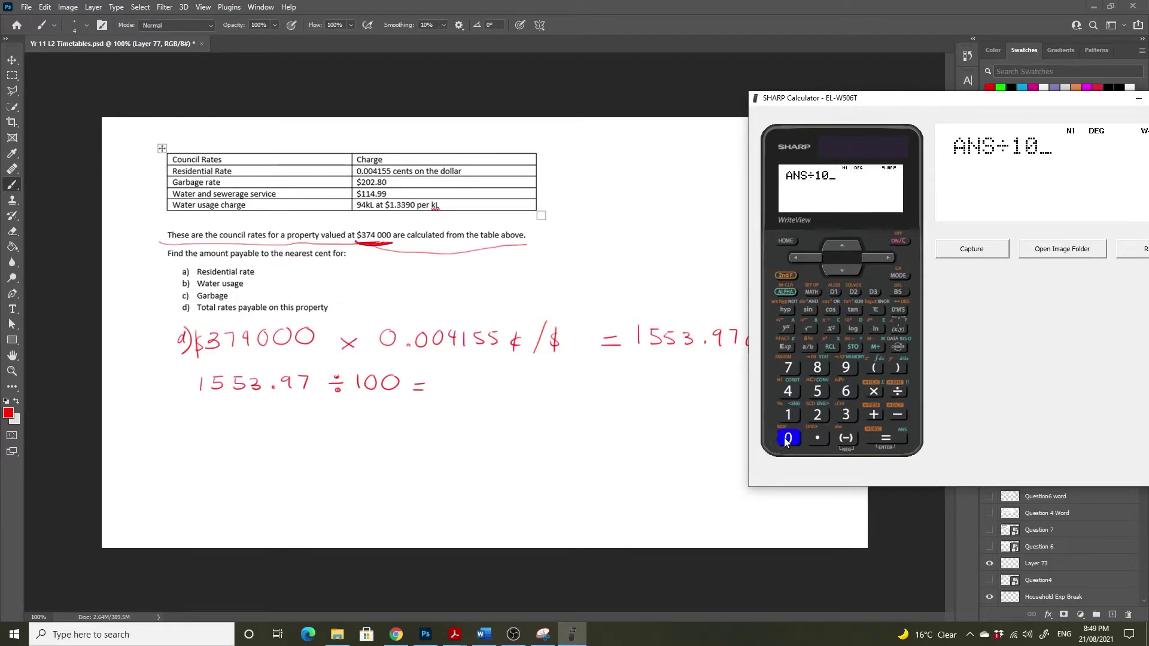
pyautogui.click(784, 442)
pyautogui.click(884, 443)
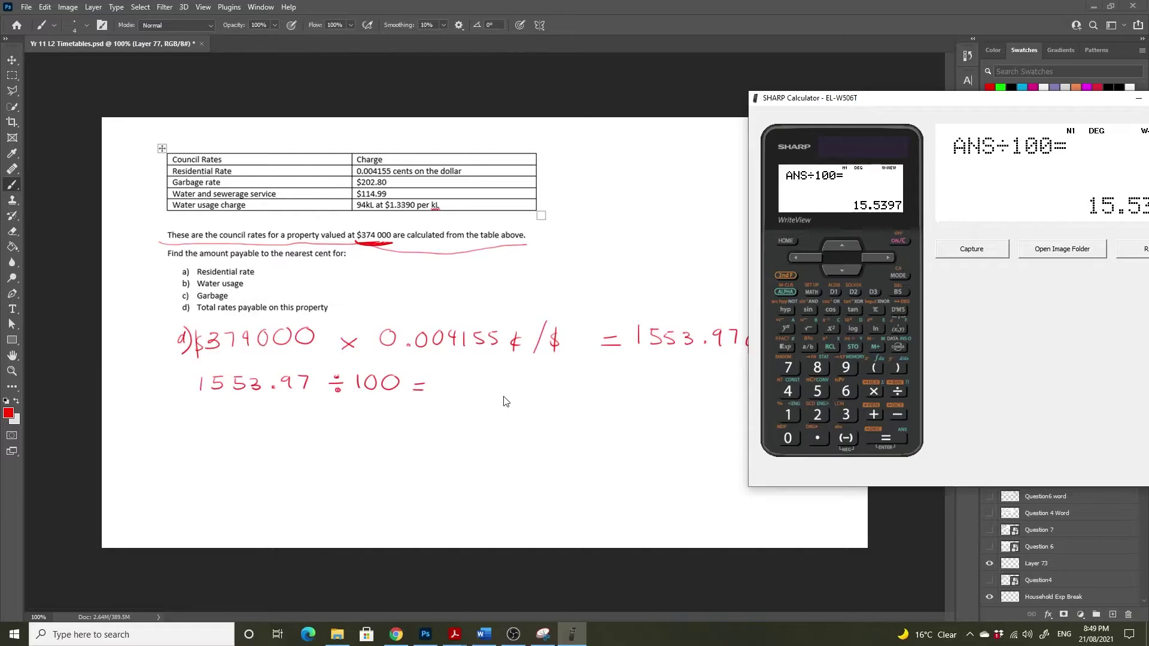
# Write the answer $15.54 after the second line's equals sign.
pyautogui.click(457, 382)
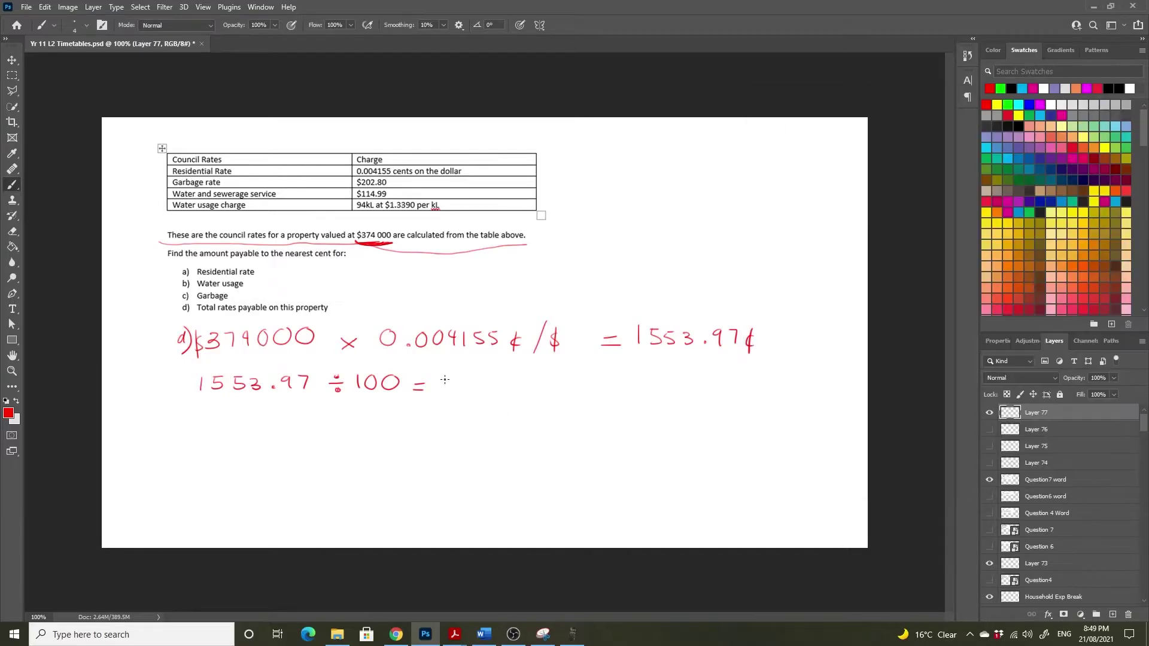
pyautogui.moveTo(453, 381); pyautogui.dragTo(506, 386)
pyautogui.click(471, 388)
pyautogui.moveTo(503, 375)
pyautogui.mouseDown()
pyautogui.moveTo(503, 394)
pyautogui.moveTo(432, 389)
pyautogui.moveTo(434, 372)
pyautogui.moveTo(436, 400)
pyautogui.mouseUp()
# Underline 94kL in the table and handwrite 'b) 94kL × $1.3390/kL' on a new line.
pyautogui.moveTo(184, 404)
pyautogui.mouseDown()
pyautogui.moveTo(184, 420)
pyautogui.moveTo(200, 423)
pyautogui.mouseUp()
pyautogui.moveTo(355, 213); pyautogui.dragTo(431, 216)
pyautogui.moveTo(231, 411)
pyautogui.mouseDown()
pyautogui.moveTo(227, 425)
pyautogui.moveTo(261, 424)
pyautogui.moveTo(234, 427)
pyautogui.moveTo(360, 421)
pyautogui.moveTo(351, 429)
pyautogui.mouseUp()
pyautogui.click(321, 425)
pyautogui.moveTo(375, 414)
pyautogui.mouseDown()
pyautogui.moveTo(372, 430)
pyautogui.moveTo(387, 415)
pyautogui.mouseUp()
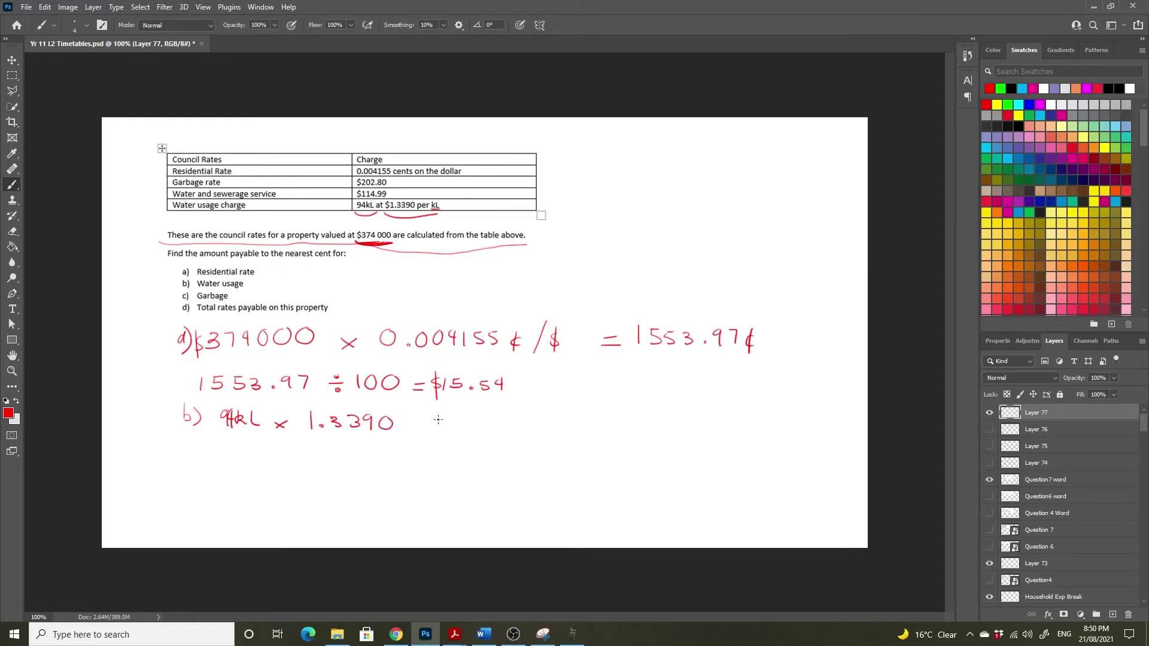
pyautogui.moveTo(307, 411); pyautogui.dragTo(302, 428)
pyautogui.moveTo(412, 413)
pyautogui.mouseDown()
pyautogui.moveTo(400, 436)
pyautogui.moveTo(423, 431)
pyautogui.mouseUp()
pyautogui.moveTo(432, 421); pyautogui.dragTo(436, 431)
pyautogui.moveTo(442, 419); pyautogui.dragTo(456, 431)
# Finish the equals sign after /kL, then enter 94 × on the calculator.
pyautogui.moveTo(478, 421); pyautogui.dragTo(490, 420)
pyautogui.click(573, 634)
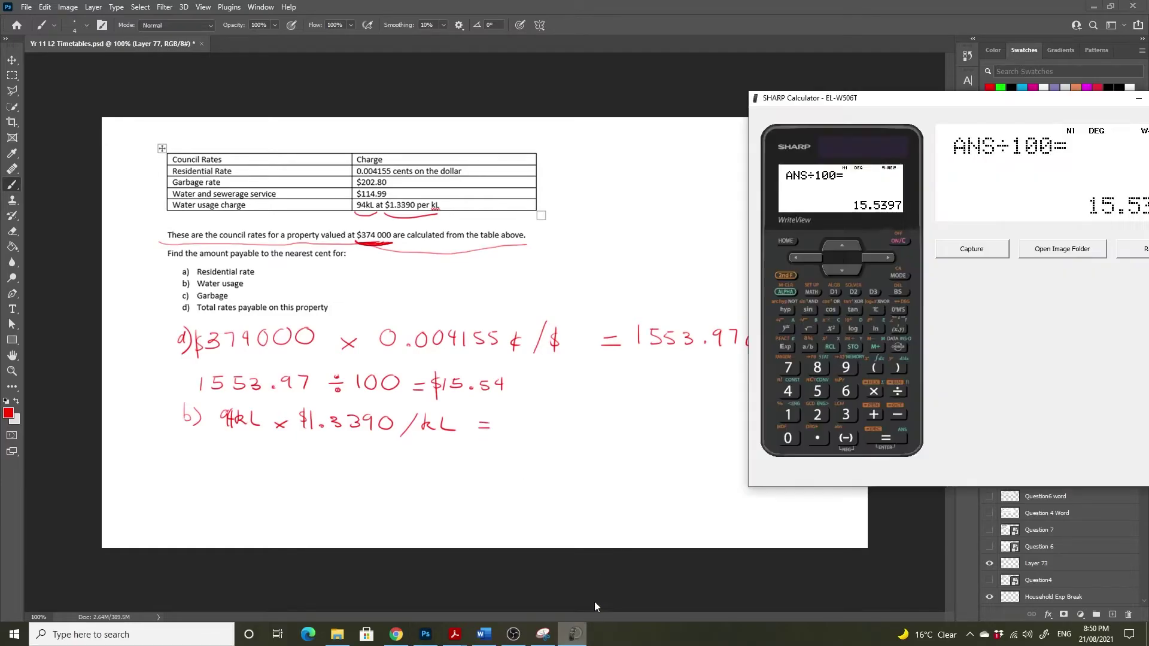
pyautogui.click(846, 367)
pyautogui.click(787, 391)
pyautogui.click(873, 392)
# Enter 1.3390, evaluate, and convert the result to the decimal 125.866.
pyautogui.click(788, 415)
pyautogui.click(818, 438)
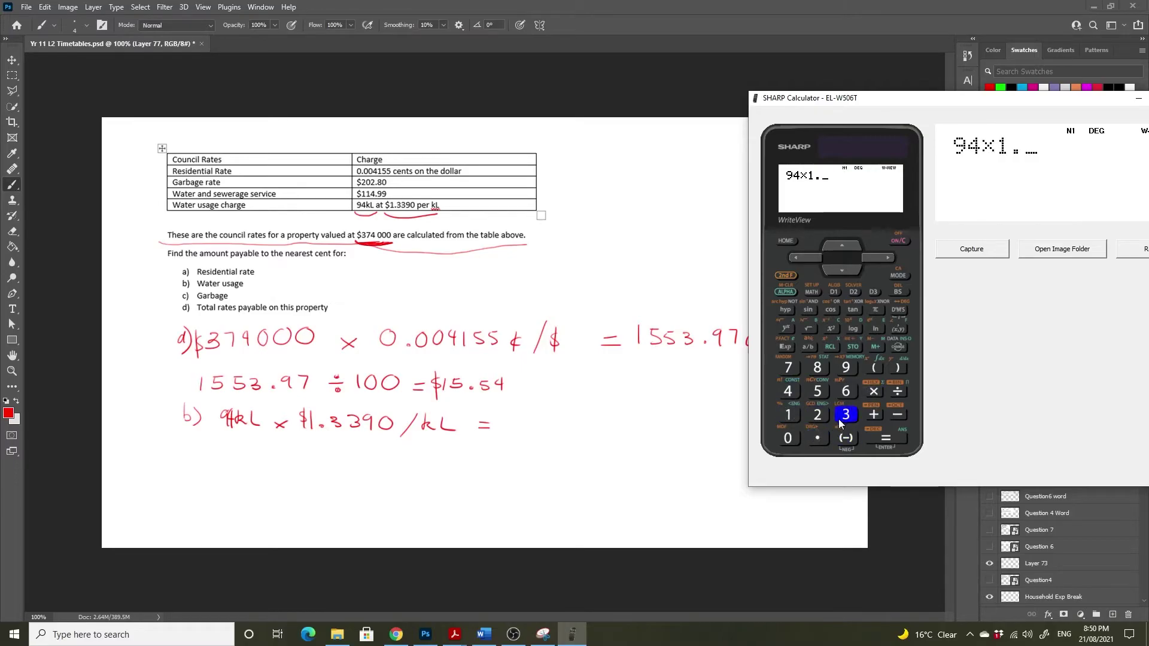
pyautogui.click(840, 418)
pyautogui.click(843, 418)
pyautogui.click(847, 368)
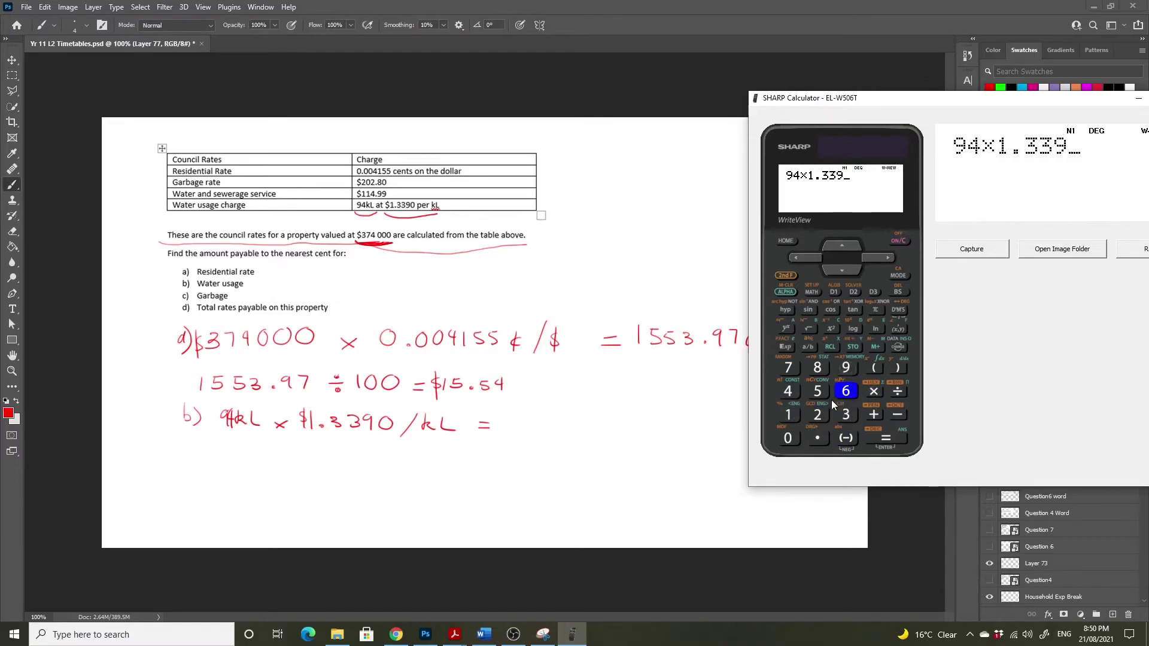
pyautogui.click(786, 439)
pyautogui.click(887, 438)
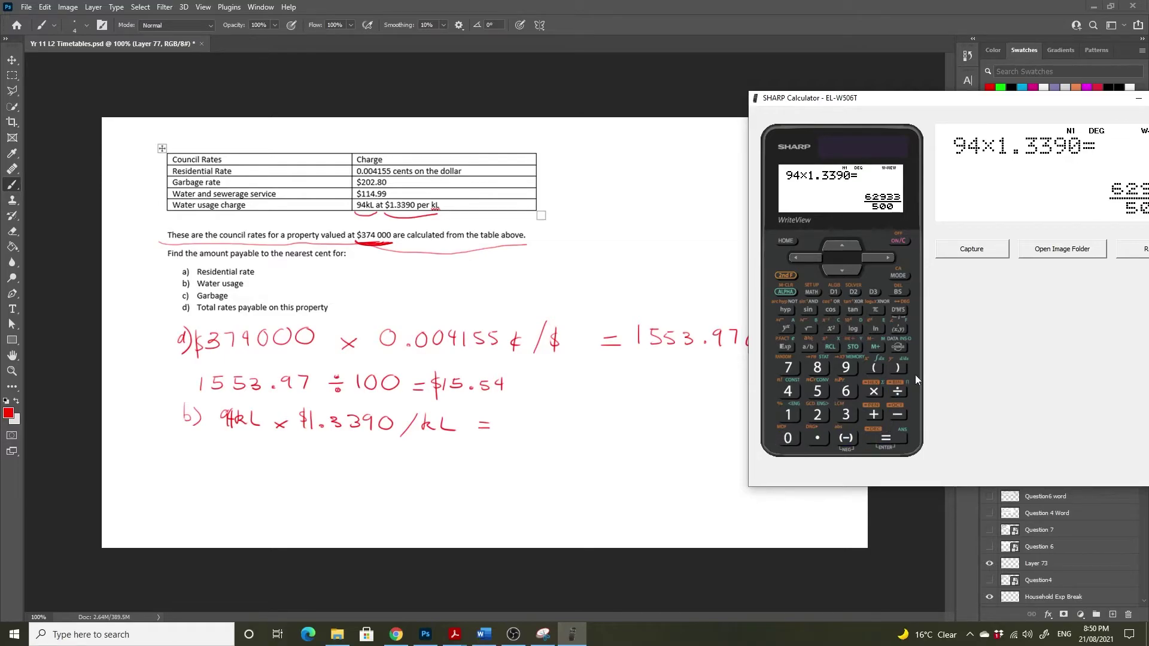
pyautogui.click(899, 347)
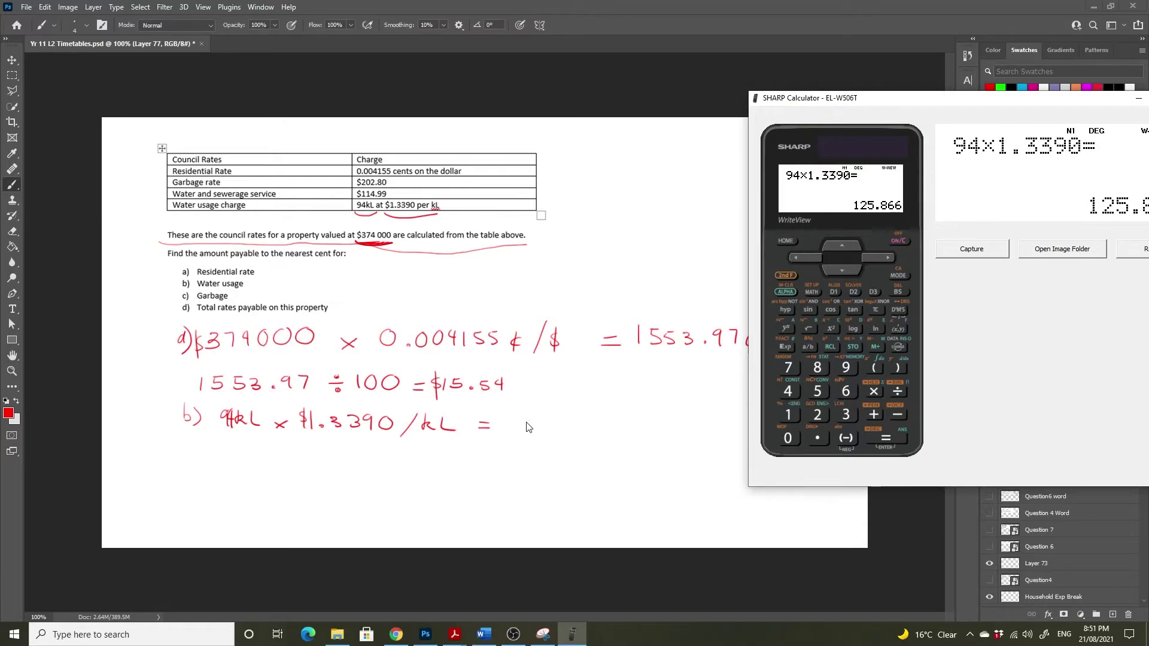
# Write $125.87 in red as the part b) answer.
pyautogui.click(508, 413)
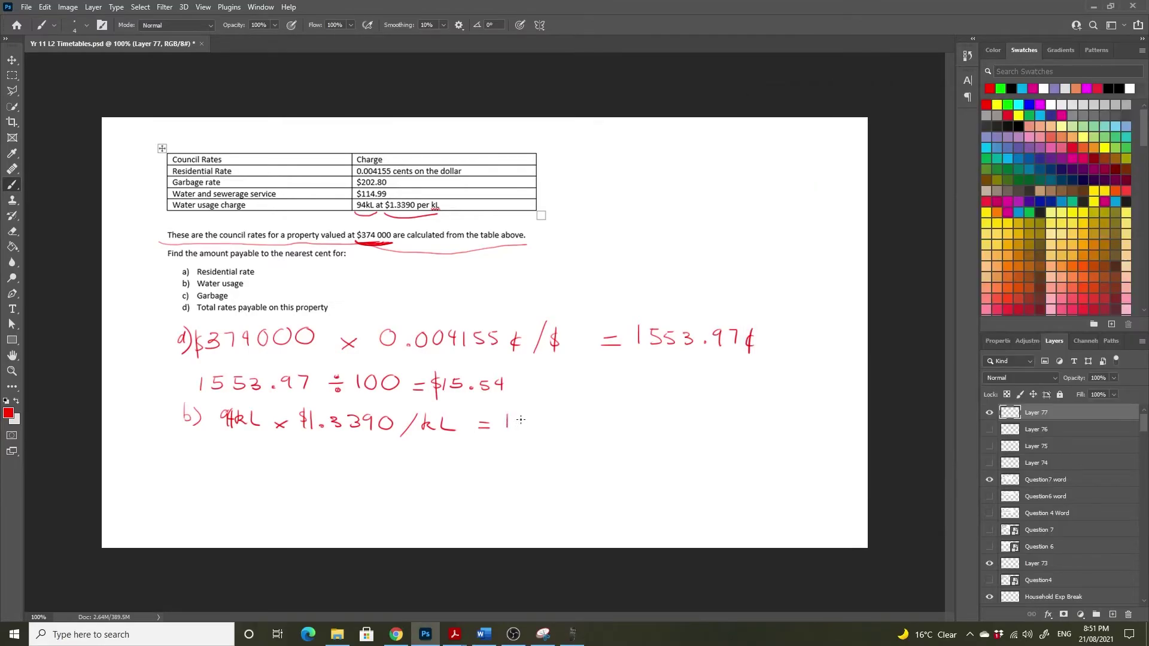
pyautogui.moveTo(515, 415)
pyautogui.mouseDown()
pyautogui.moveTo(542, 428)
pyautogui.moveTo(573, 413)
pyautogui.moveTo(588, 428)
pyautogui.mouseUp()
pyautogui.click(555, 426)
pyautogui.moveTo(499, 410); pyautogui.dragTo(501, 439)
# Handwrite 'c) $202.80' below part b) for the garbage charge.
pyautogui.moveTo(187, 449); pyautogui.dragTo(193, 464)
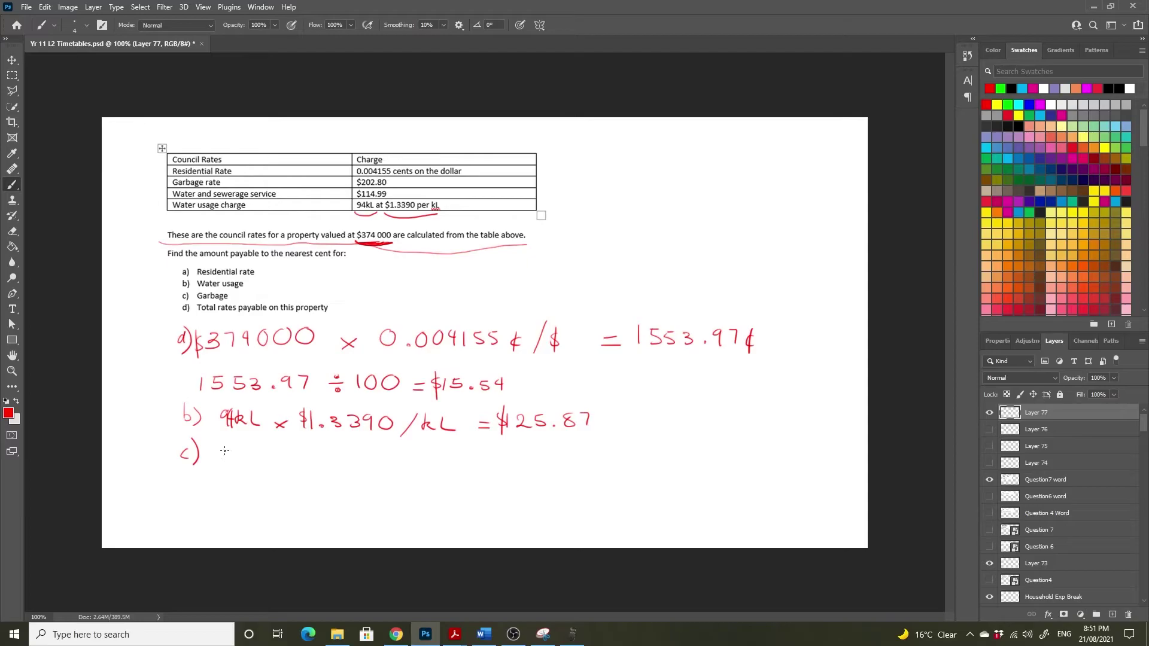
pyautogui.moveTo(228, 449)
pyautogui.mouseDown()
pyautogui.moveTo(223, 468)
pyautogui.moveTo(256, 453)
pyautogui.moveTo(301, 464)
pyautogui.mouseUp()
pyautogui.click(286, 462)
pyautogui.moveTo(318, 450)
pyautogui.mouseDown()
pyautogui.moveTo(310, 458)
pyautogui.moveTo(318, 452)
pyautogui.mouseUp()
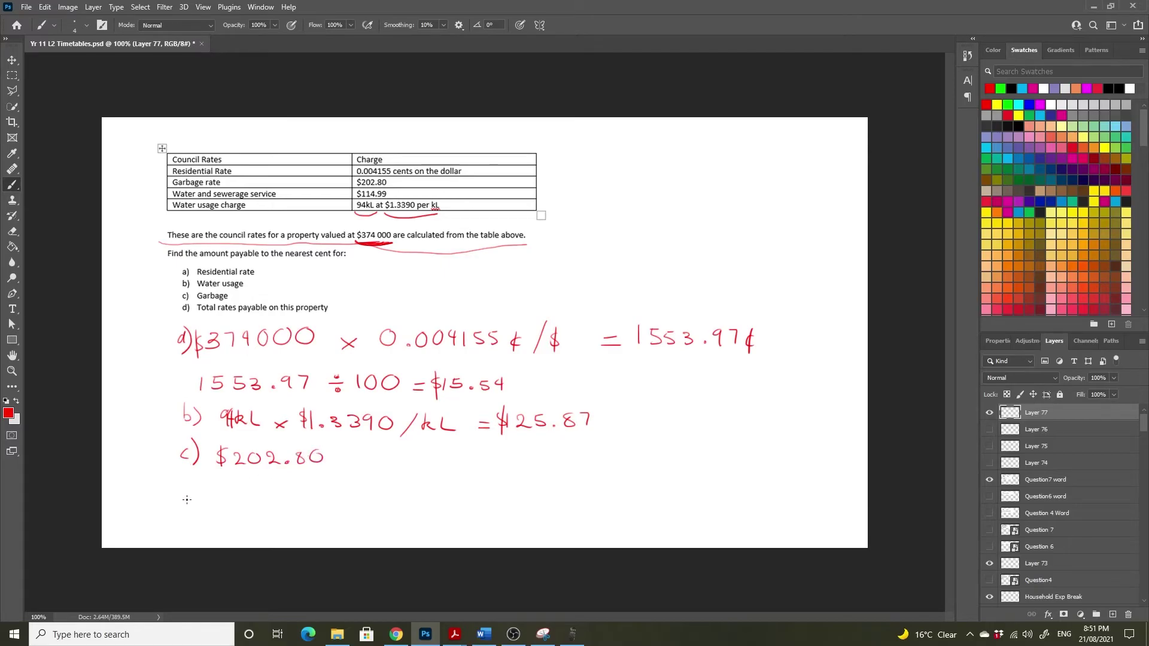
# Label part d), underline the $15.54, $125.87 and $202.80 answers, and star $114.99.
pyautogui.moveTo(188, 497); pyautogui.dragTo(196, 513)
pyautogui.moveTo(437, 395); pyautogui.dragTo(501, 399)
pyautogui.moveTo(499, 442); pyautogui.dragTo(597, 441)
pyautogui.moveTo(219, 476); pyautogui.dragTo(318, 476)
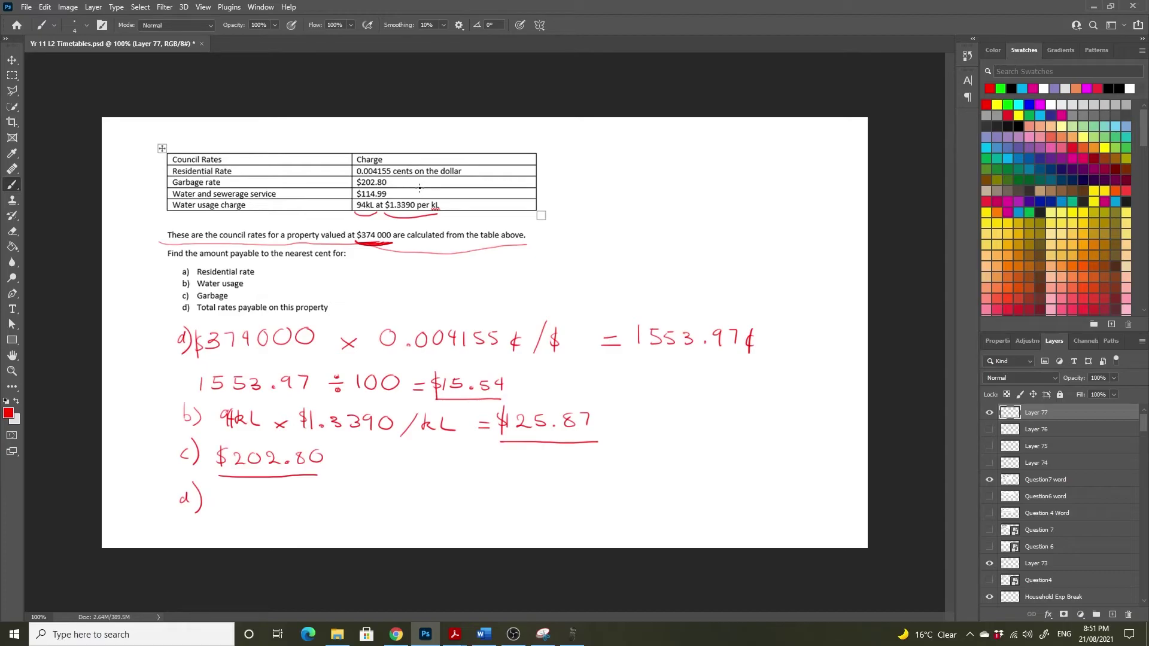
pyautogui.moveTo(422, 188); pyautogui.dragTo(419, 197)
# Handwrite 'Total Rates = 15.54 +' on the d) line.
pyautogui.moveTo(228, 495)
pyautogui.mouseDown()
pyautogui.moveTo(227, 507)
pyautogui.moveTo(235, 494)
pyautogui.moveTo(247, 506)
pyautogui.mouseUp()
pyautogui.moveTo(242, 499); pyautogui.dragTo(270, 506)
pyautogui.moveTo(292, 495); pyautogui.dragTo(321, 506)
pyautogui.moveTo(327, 501); pyautogui.dragTo(375, 496)
pyautogui.moveTo(362, 503); pyautogui.dragTo(410, 502)
pyautogui.moveTo(411, 488); pyautogui.dragTo(437, 500)
pyautogui.moveTo(437, 486); pyautogui.dragTo(461, 503)
pyautogui.moveTo(473, 497); pyautogui.dragTo(514, 500)
# Finish the sum with 125.87 + 202.80 + 114.99, add a second equals sign, and reopen the calculator.
pyautogui.moveTo(519, 486)
pyautogui.mouseDown()
pyautogui.moveTo(527, 498)
pyautogui.moveTo(557, 491)
pyautogui.mouseUp()
pyautogui.click(537, 497)
pyautogui.moveTo(569, 486); pyautogui.dragTo(574, 499)
pyautogui.moveTo(595, 489)
pyautogui.mouseDown()
pyautogui.moveTo(595, 506)
pyautogui.moveTo(635, 485)
pyautogui.moveTo(665, 495)
pyautogui.moveTo(686, 484)
pyautogui.mouseUp()
pyautogui.click(677, 495)
pyautogui.moveTo(699, 481); pyautogui.dragTo(698, 482)
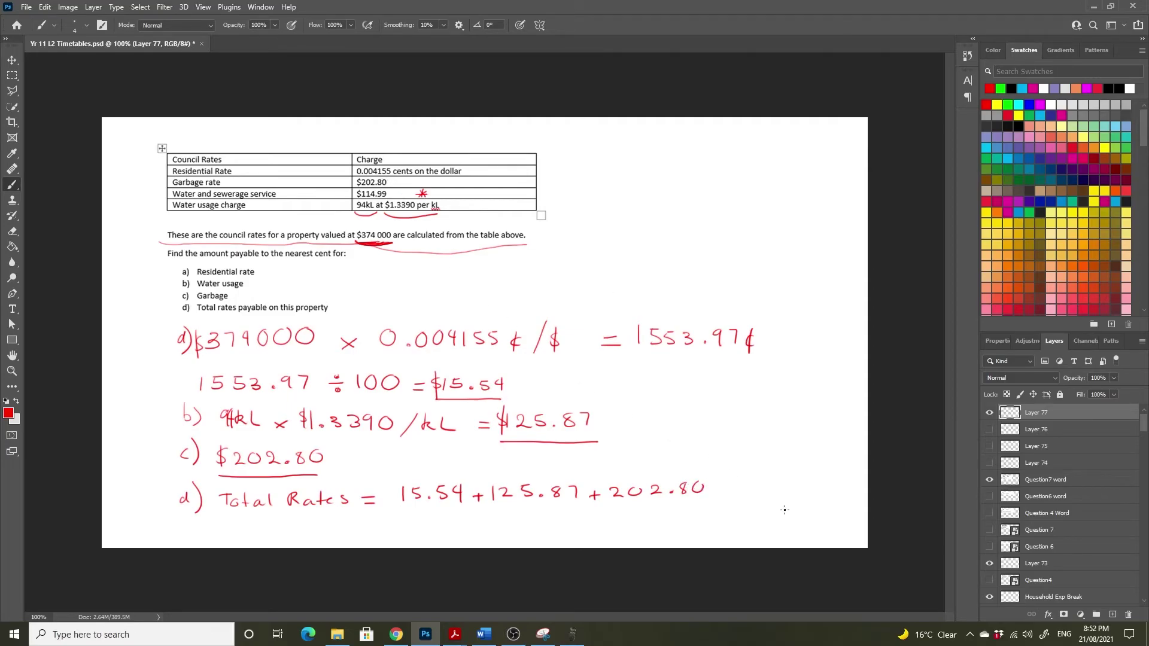
pyautogui.moveTo(724, 486); pyautogui.dragTo(725, 498)
pyautogui.moveTo(720, 492); pyautogui.dragTo(731, 492)
pyautogui.moveTo(752, 479)
pyautogui.mouseDown()
pyautogui.moveTo(750, 494)
pyautogui.moveTo(796, 480)
pyautogui.moveTo(793, 495)
pyautogui.mouseUp()
pyautogui.moveTo(805, 478); pyautogui.dragTo(802, 500)
pyautogui.moveTo(363, 517); pyautogui.dragTo(378, 524)
pyautogui.click(572, 635)
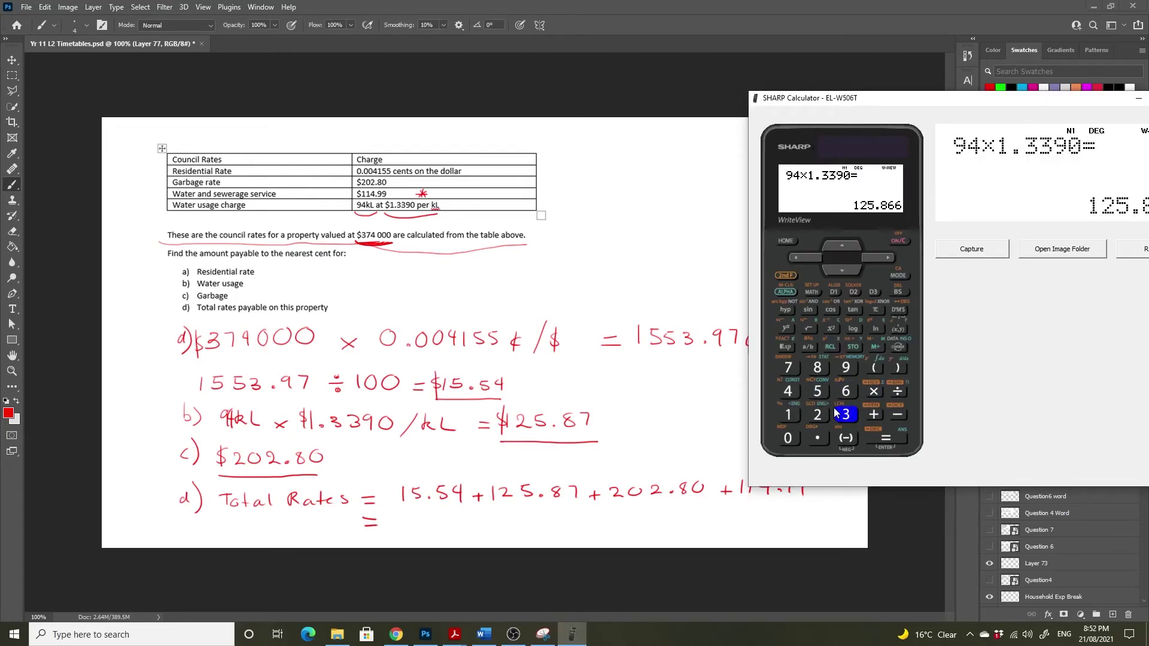
# Clear the calculator and key in 15.54 + 125.87 +.
pyautogui.click(787, 415)
pyautogui.click(817, 394)
pyautogui.click(815, 436)
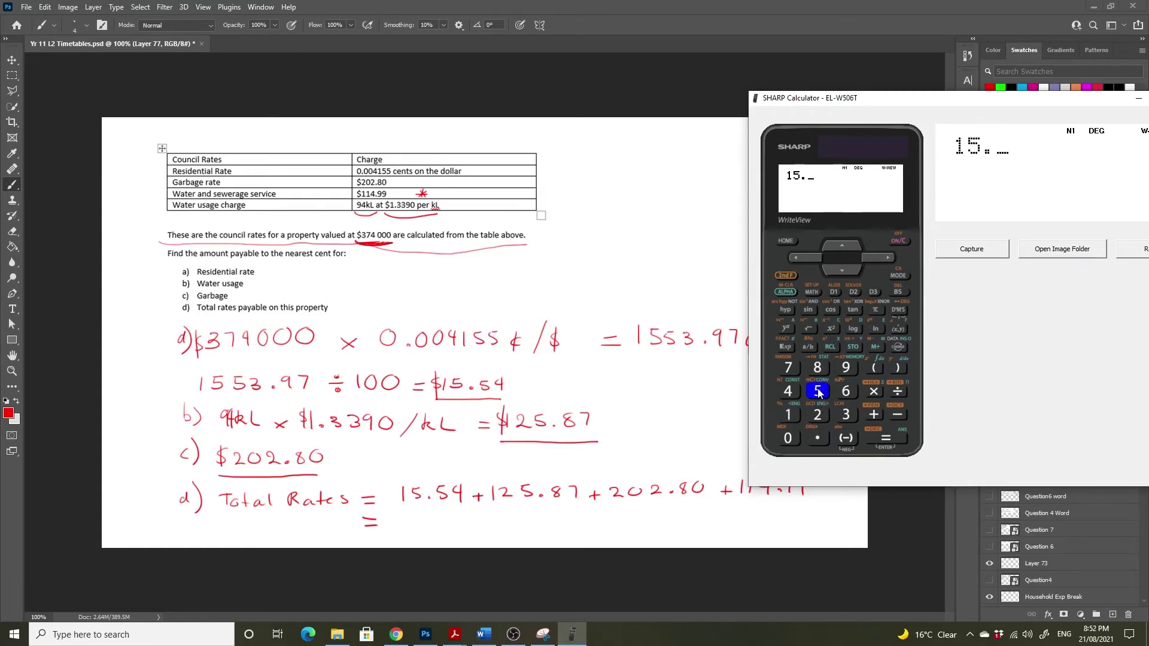
pyautogui.click(817, 392)
pyautogui.click(796, 392)
pyautogui.click(873, 414)
pyautogui.click(789, 413)
pyautogui.click(816, 415)
pyautogui.click(818, 393)
pyautogui.click(817, 436)
pyautogui.click(818, 369)
pyautogui.click(788, 367)
pyautogui.click(873, 415)
# Enter 202.8 + as the third term.
pyautogui.click(781, 437)
pyautogui.click(818, 415)
pyautogui.click(817, 438)
pyautogui.click(819, 368)
pyautogui.click(874, 415)
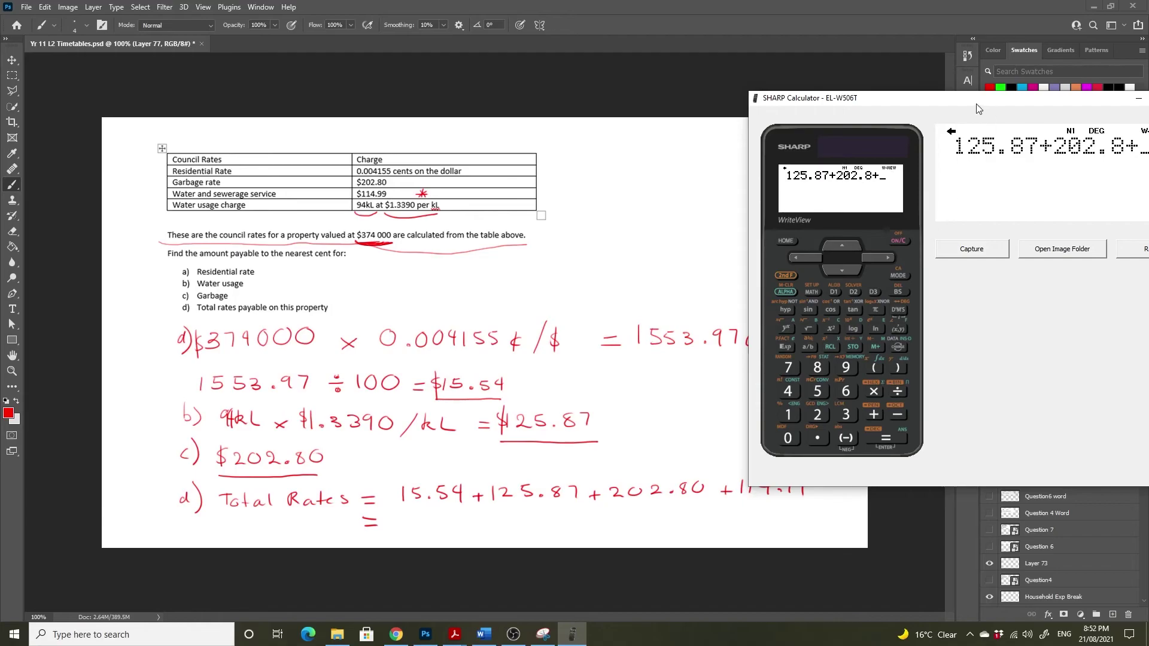
# Move the calculator aside, add 114.99, and evaluate the total as the decimal 459.2.
pyautogui.moveTo(965, 101); pyautogui.dragTo(1000, 55)
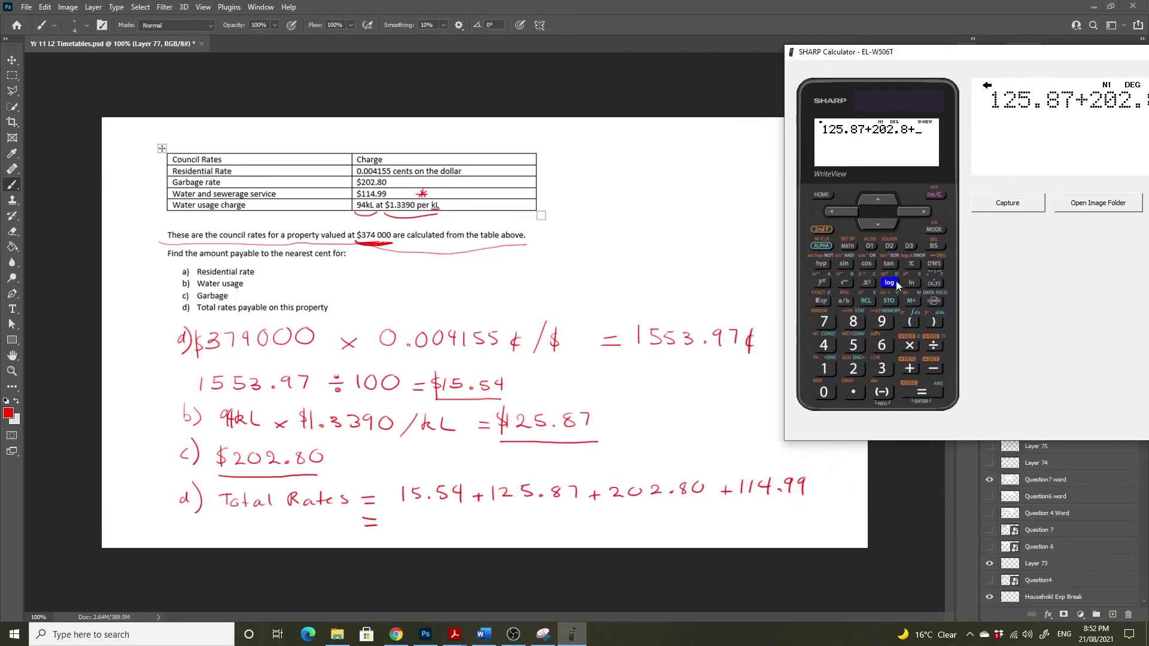
pyautogui.click(828, 369)
pyautogui.click(828, 370)
pyautogui.click(826, 346)
pyautogui.click(854, 392)
pyautogui.click(884, 324)
pyautogui.click(884, 323)
pyautogui.click(922, 392)
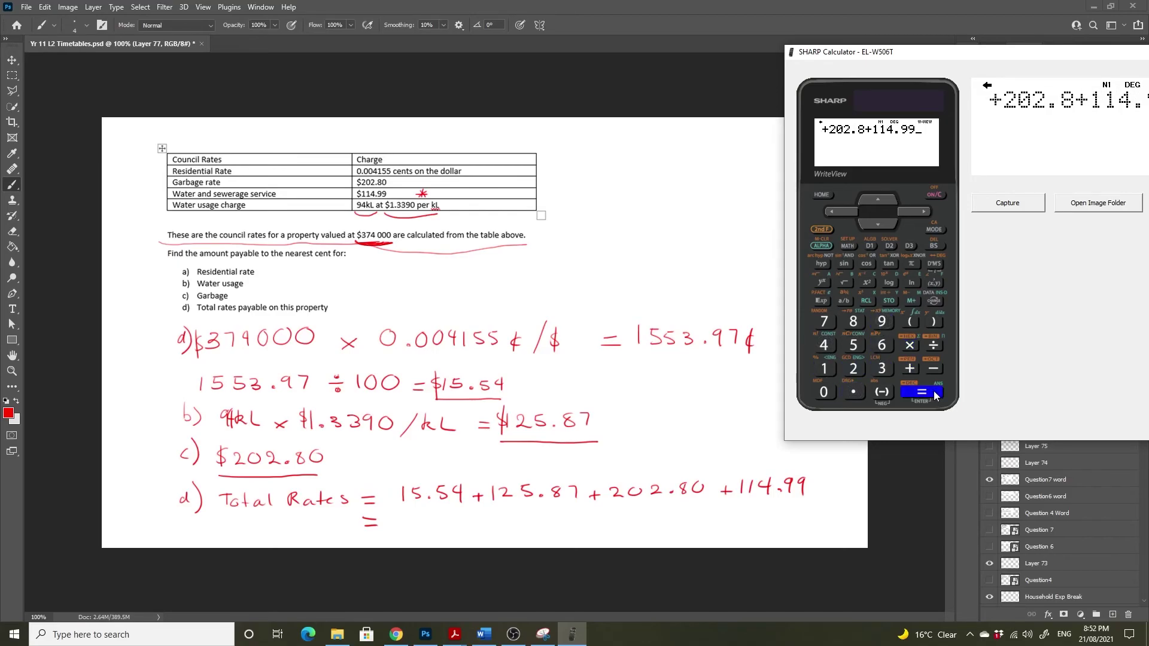
pyautogui.click(934, 300)
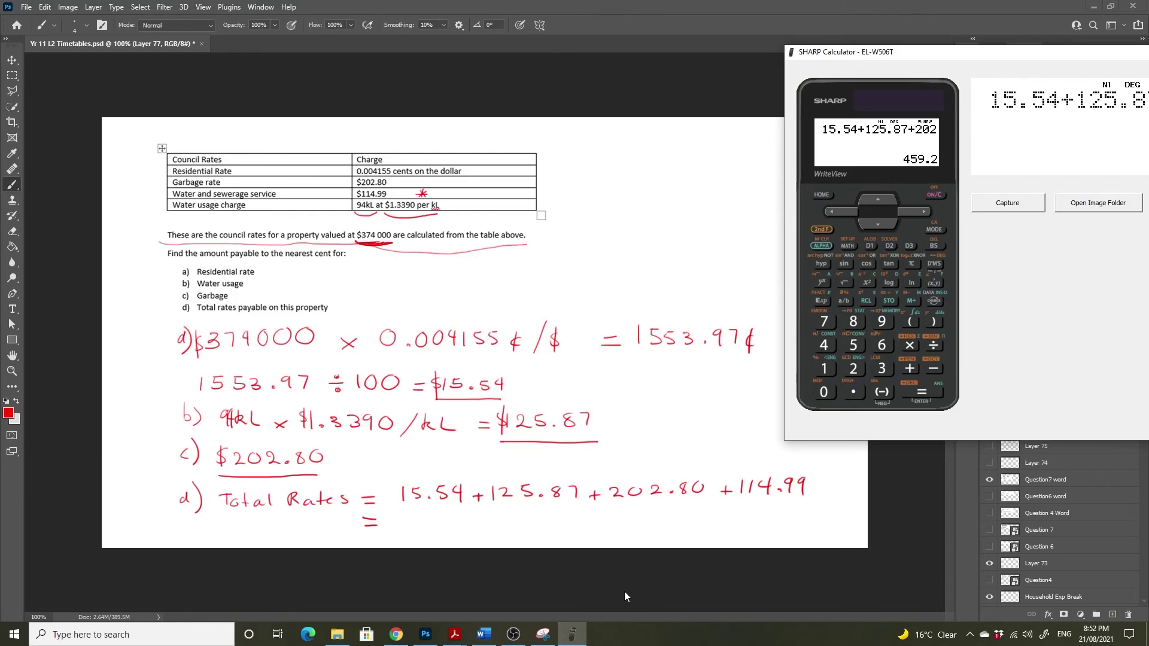
# Write $459.20 after the second equals sign, scribbling out a false start, then recheck the calculator.
pyautogui.click(400, 516)
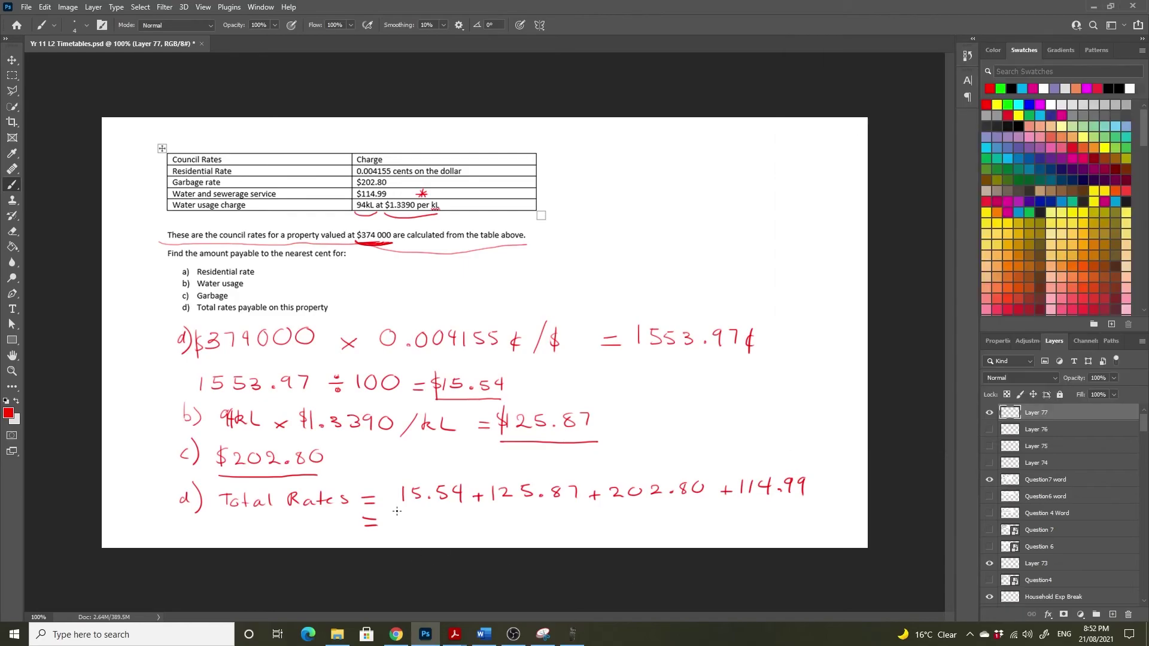
pyautogui.moveTo(396, 510); pyautogui.dragTo(403, 518)
pyautogui.moveTo(399, 512)
pyautogui.mouseDown()
pyautogui.moveTo(412, 531)
pyautogui.moveTo(416, 518)
pyautogui.moveTo(446, 522)
pyautogui.mouseUp()
pyautogui.moveTo(442, 514); pyautogui.dragTo(448, 528)
pyautogui.moveTo(474, 516)
pyautogui.mouseDown()
pyautogui.moveTo(473, 529)
pyautogui.moveTo(512, 532)
pyautogui.mouseUp()
pyautogui.click(485, 526)
pyautogui.moveTo(522, 514)
pyautogui.mouseDown()
pyautogui.moveTo(516, 526)
pyautogui.moveTo(522, 512)
pyautogui.mouseUp()
pyautogui.moveTo(433, 513); pyautogui.dragTo(423, 530)
pyautogui.moveTo(429, 533)
pyautogui.mouseDown()
pyautogui.moveTo(429, 508)
pyautogui.moveTo(405, 529)
pyautogui.moveTo(389, 525)
pyautogui.moveTo(404, 518)
pyautogui.mouseUp()
pyautogui.click(573, 633)
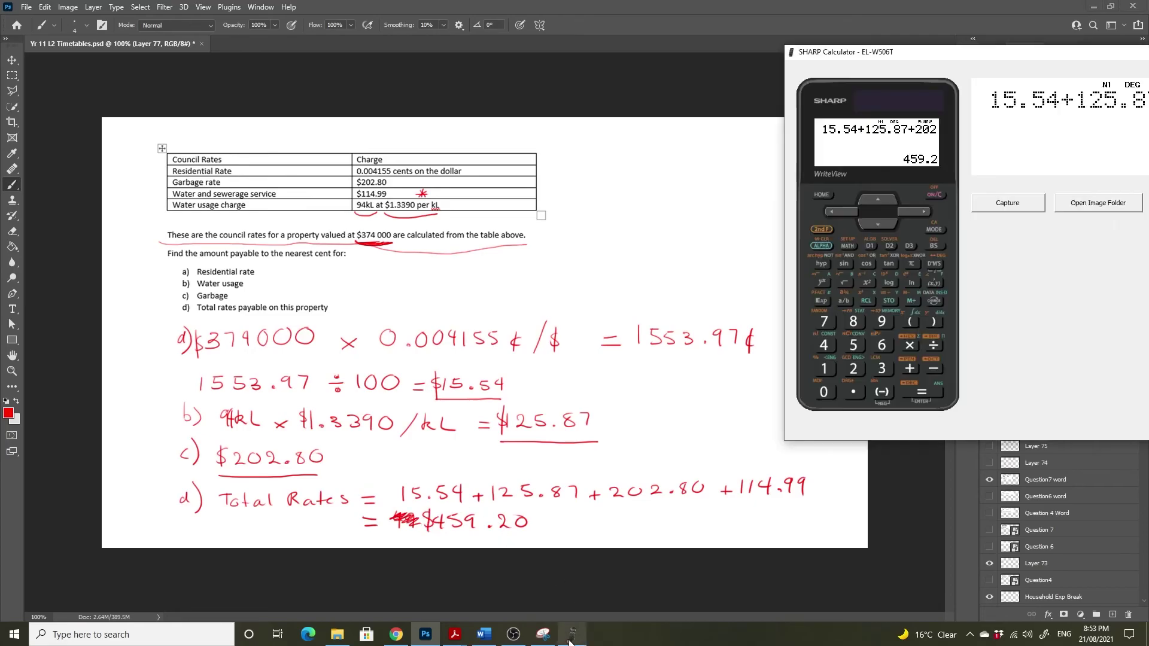
pyautogui.click(576, 634)
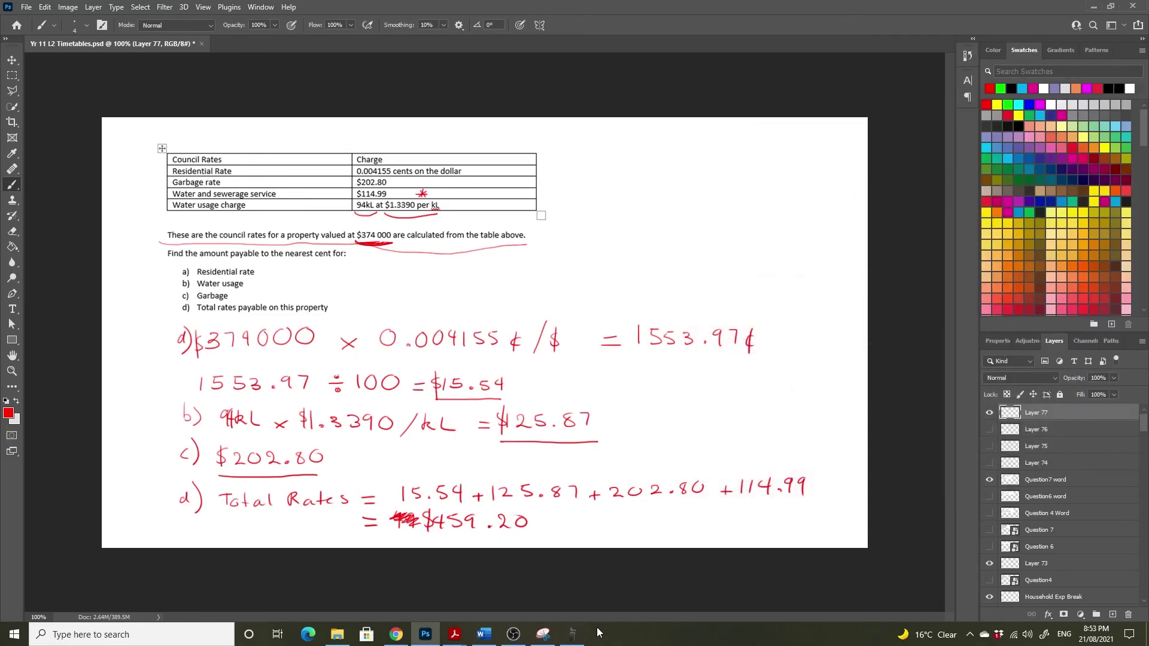